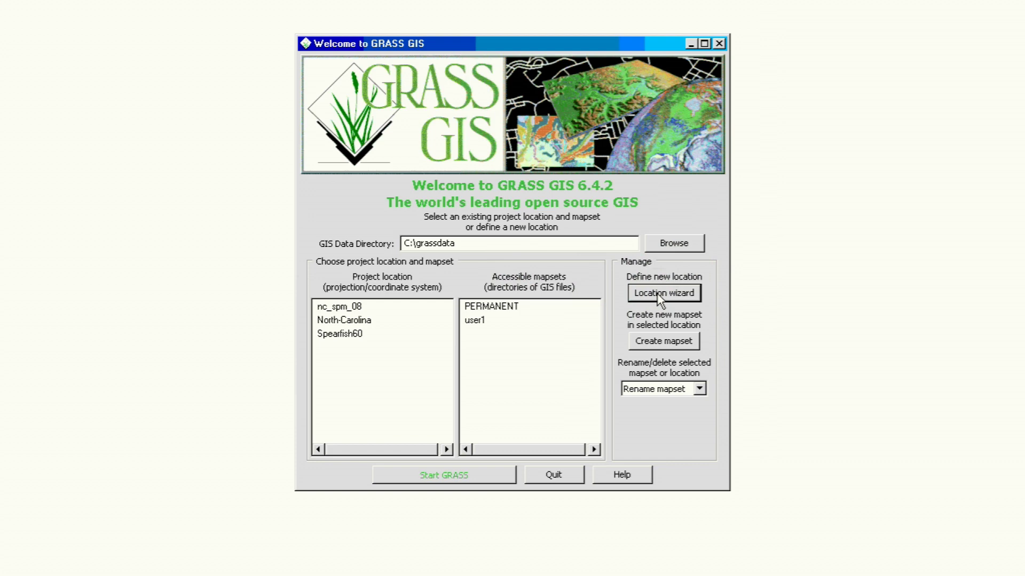
Start defining a new location in C:\grassdata and name the project location Tutorial6LOCATION.
{"action": "left_click", "coordinate": [660, 294]}
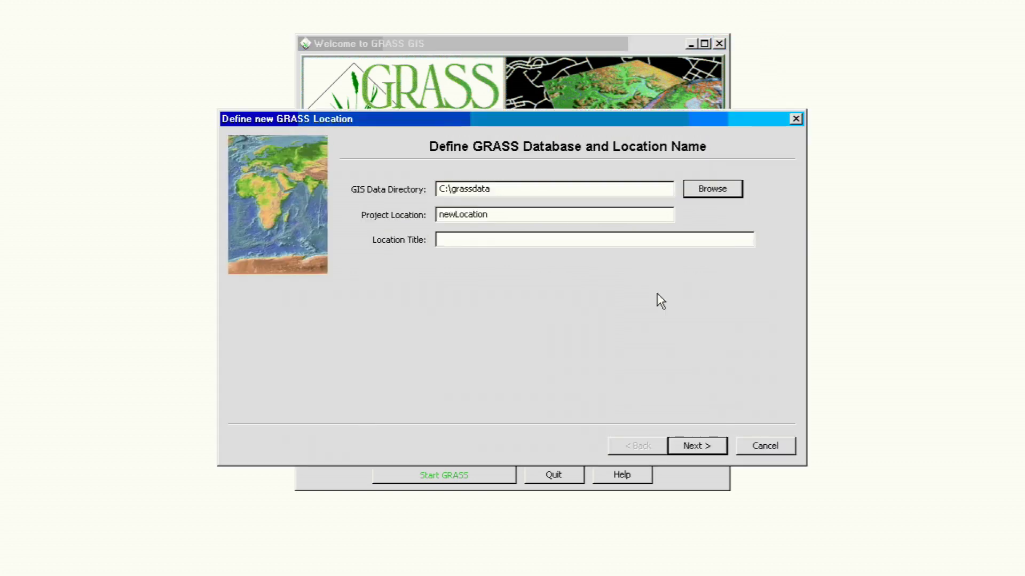
{"action": "left_click_drag", "start_coordinate": [515, 113], "coordinate": [503, 95]}
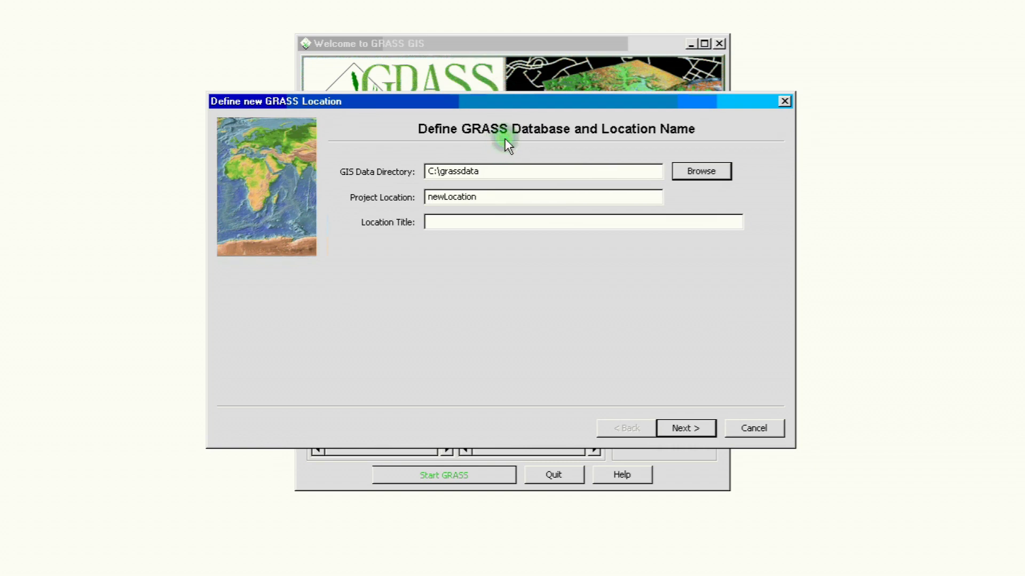
{"action": "left_click", "coordinate": [489, 170]}
{"action": "double_click", "coordinate": [470, 197]}
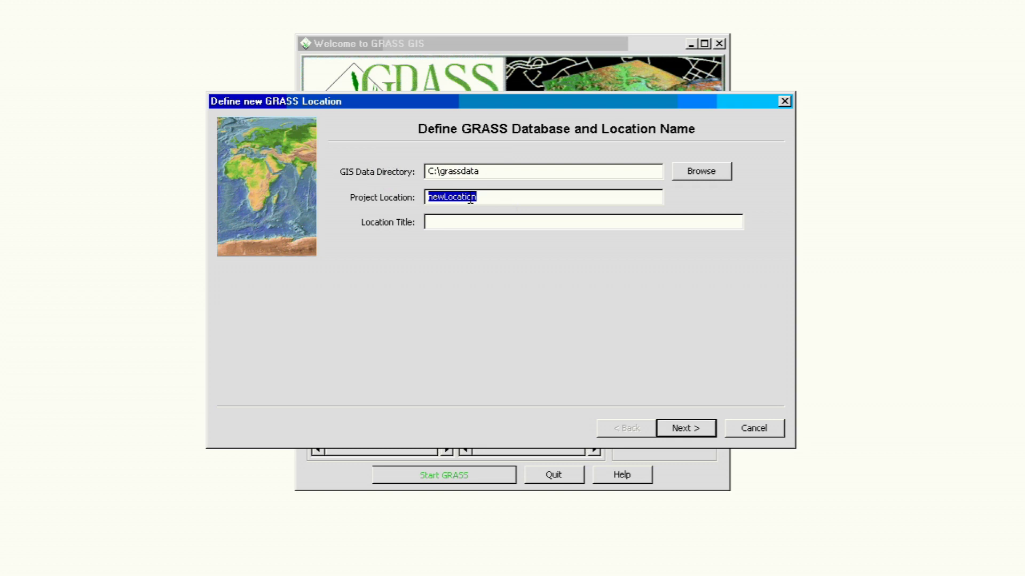
{"action": "type", "text": "Tutorial6LOCATION"}
Title the location "Tutrial 6 LOCATION (UTM/NAD83/Z17)" and continue to the choice of creation method.
{"action": "left_click", "coordinate": [480, 229]}
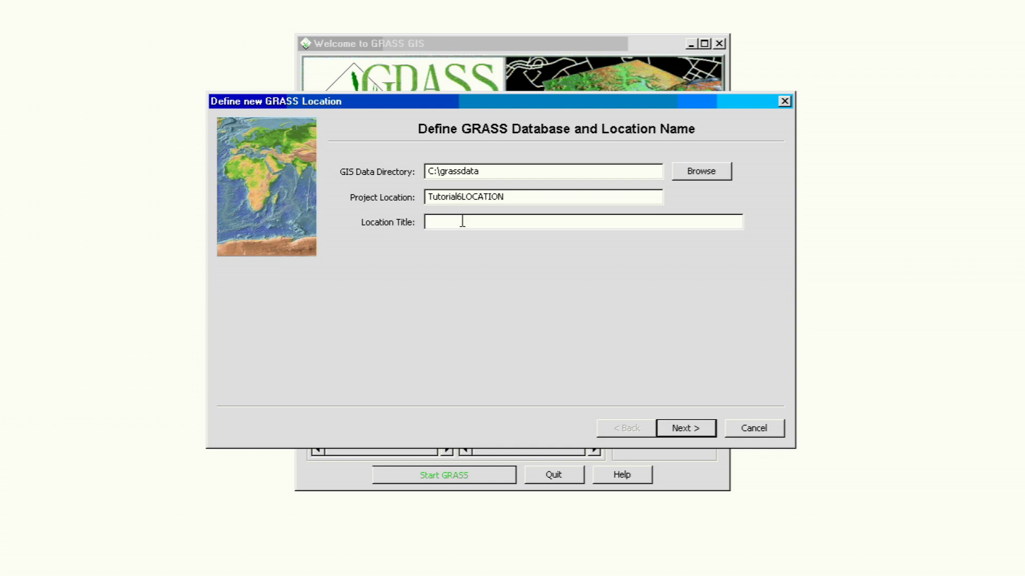
{"action": "type", "text": "Tutrial 6LOCATION  (UTM/NAD"}
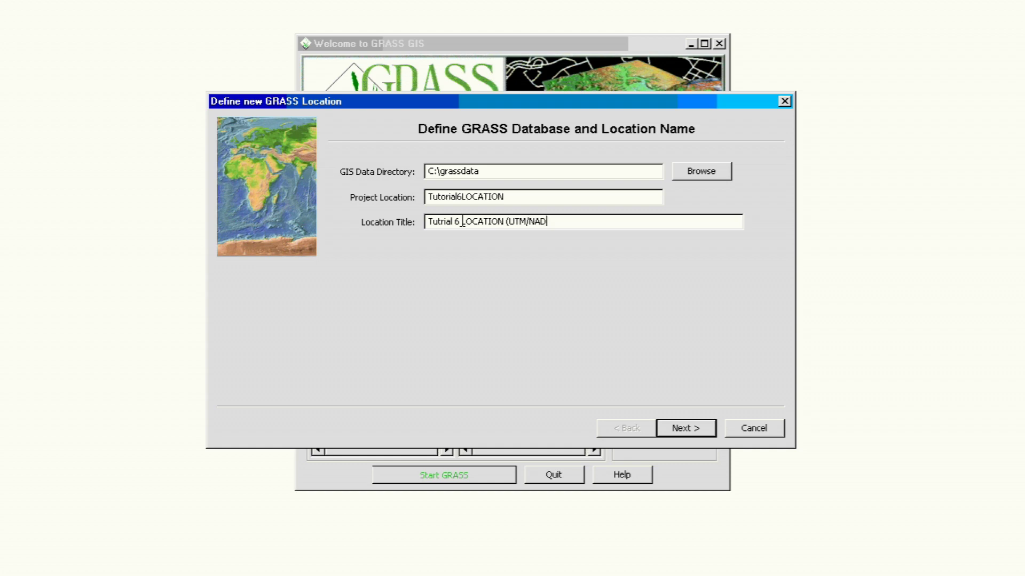
{"action": "type", "text": "83/"}
{"action": "type", "text": "Z17)"}
{"action": "left_click_drag", "start_coordinate": [507, 222], "coordinate": [587, 222]}
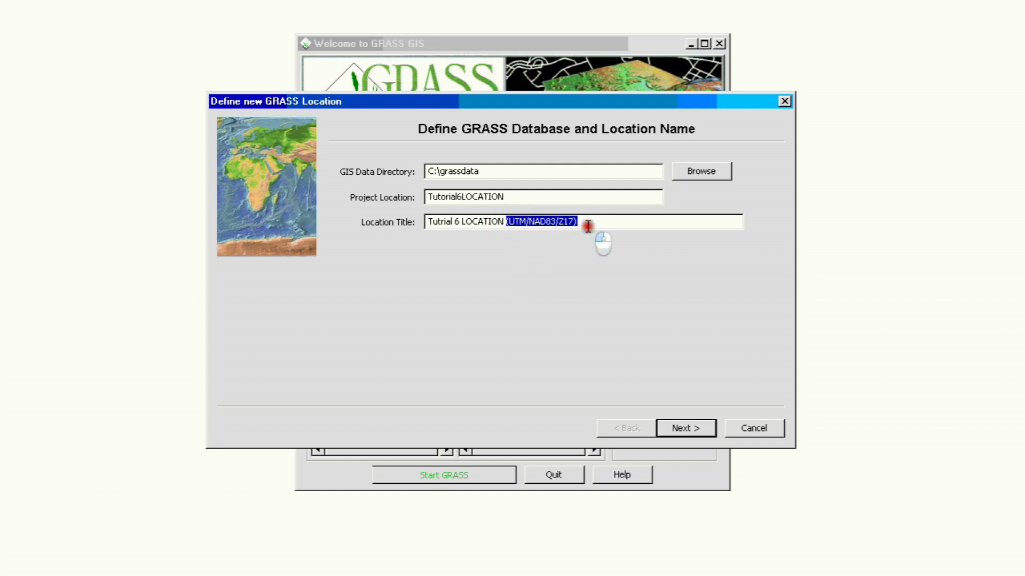
{"action": "left_click", "coordinate": [558, 226]}
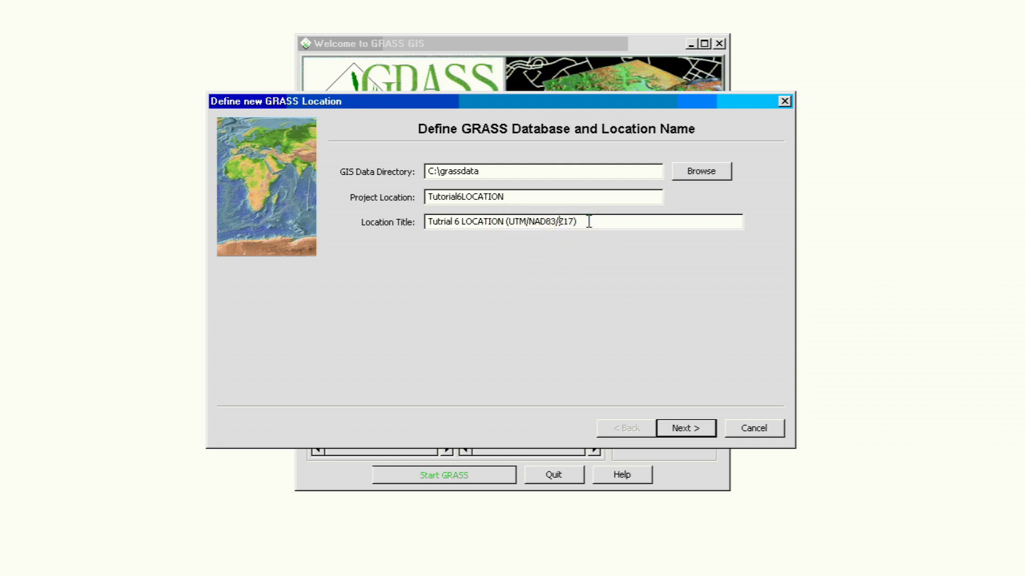
{"action": "left_click", "coordinate": [588, 221]}
{"action": "left_click", "coordinate": [620, 324]}
{"action": "left_click", "coordinate": [679, 427]}
{"action": "left_click", "coordinate": [624, 325]}
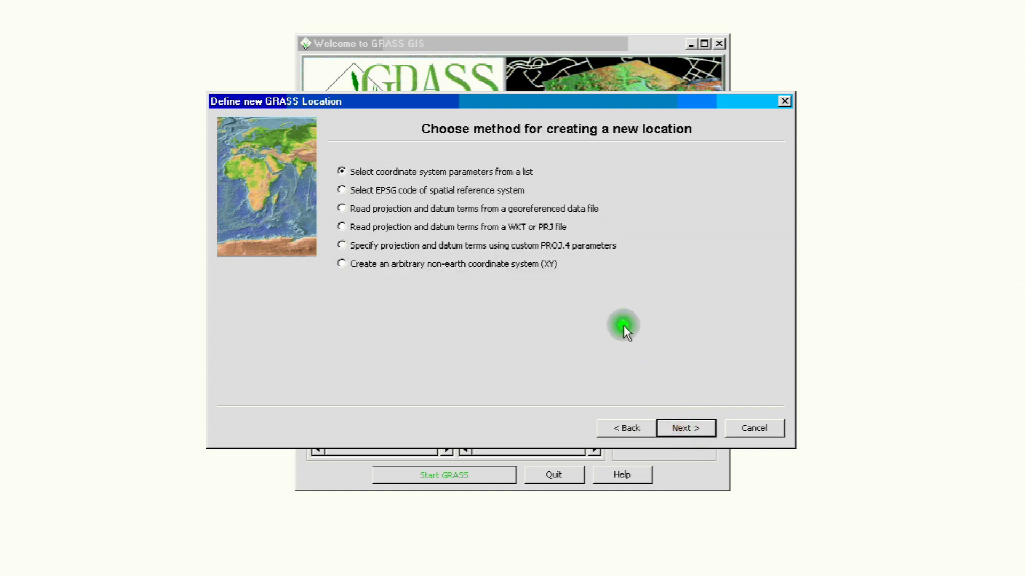
Choose to create the location by selecting coordinate system parameters from a list.
{"action": "left_click_drag", "start_coordinate": [508, 100], "coordinate": [507, 84]}
{"action": "left_click", "coordinate": [532, 140]}
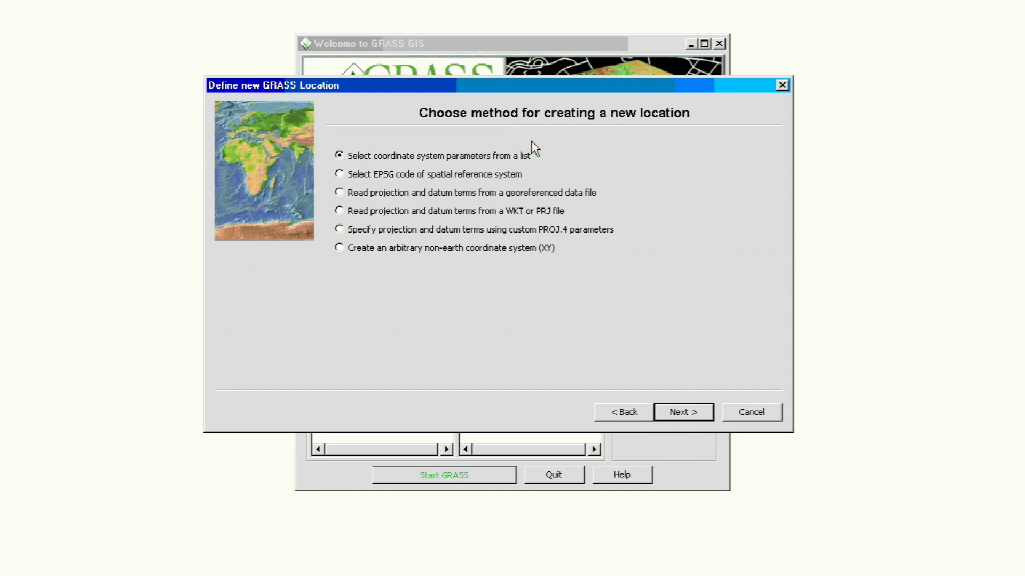
{"action": "left_click", "coordinate": [505, 152]}
{"action": "left_click", "coordinate": [465, 161]}
{"action": "left_click", "coordinate": [671, 412]}
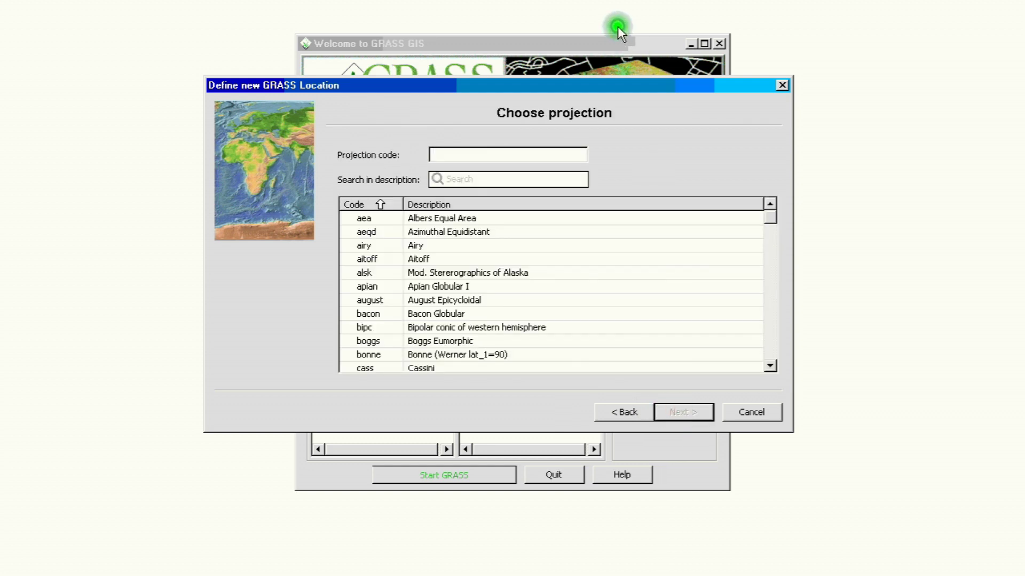
{"action": "left_click_drag", "start_coordinate": [544, 82], "coordinate": [553, 79]}
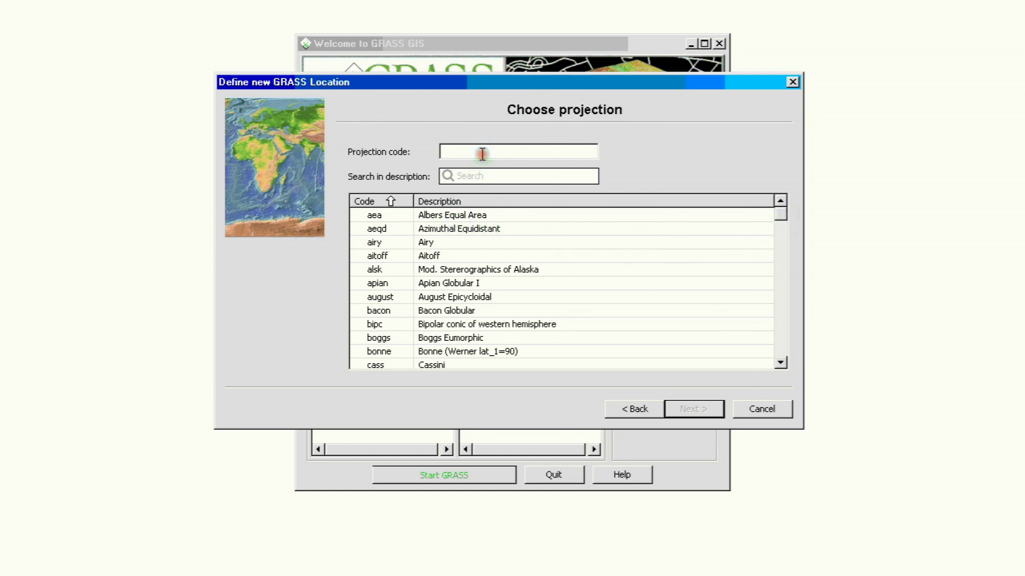
{"action": "type", "text": "UTM"}
{"action": "key", "text": "BackSpace"}
{"action": "key", "text": "BackSpace"}
{"action": "key", "text": "BackSpace"}
Pick the utm projection, Universal Transverse Mercator (UTM), from the projection list and continue to its parameters.
{"action": "left_click", "coordinate": [779, 215]}
{"action": "left_click_drag", "start_coordinate": [779, 216], "coordinate": [779, 222]}
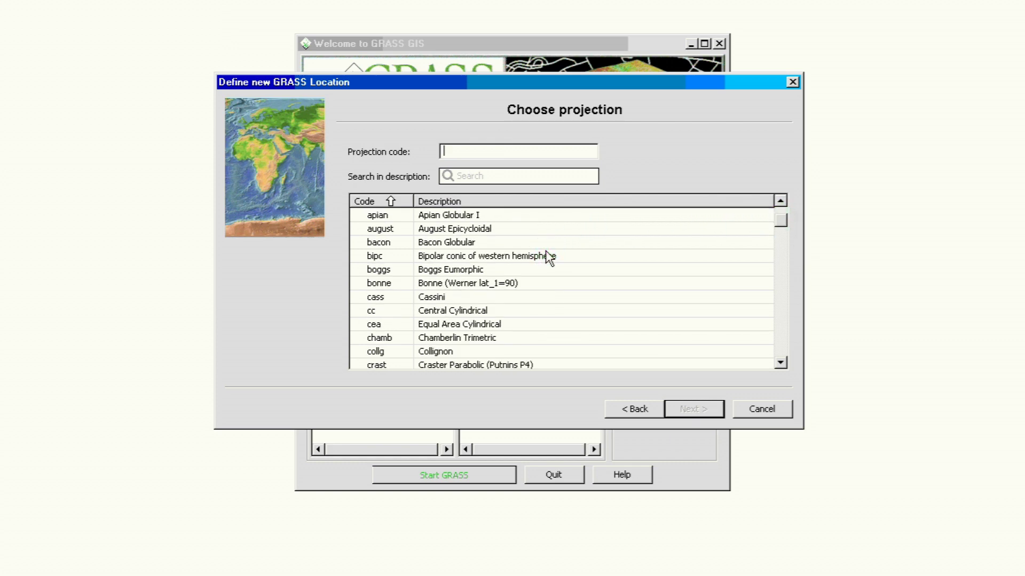
{"action": "left_click", "coordinate": [475, 257]}
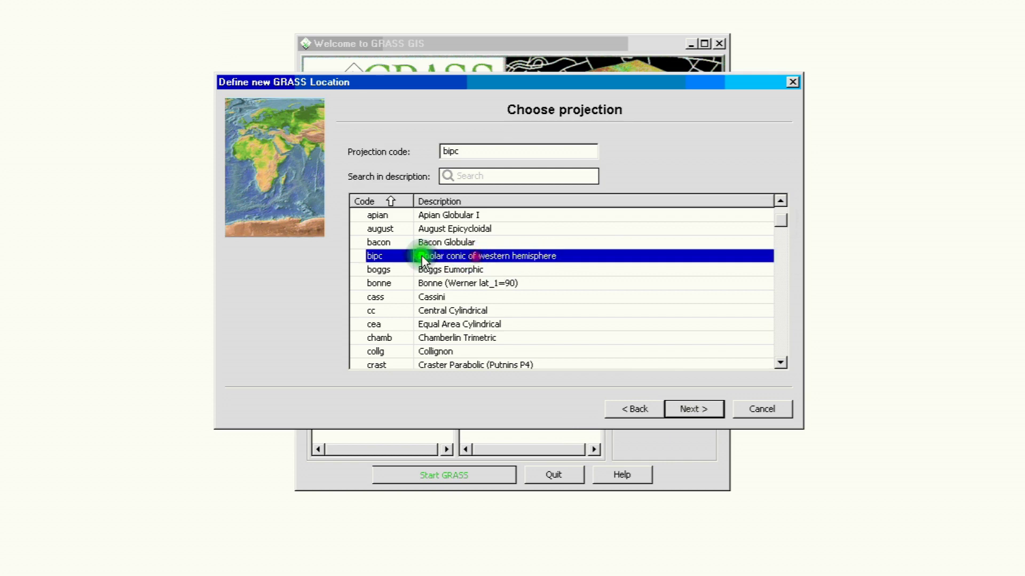
{"action": "scroll", "coordinate": [441, 262], "scroll_direction": "down", "scroll_amount": 4}
{"action": "left_click", "coordinate": [449, 257]}
{"action": "scroll", "coordinate": [450, 256], "scroll_direction": "down", "scroll_amount": 7}
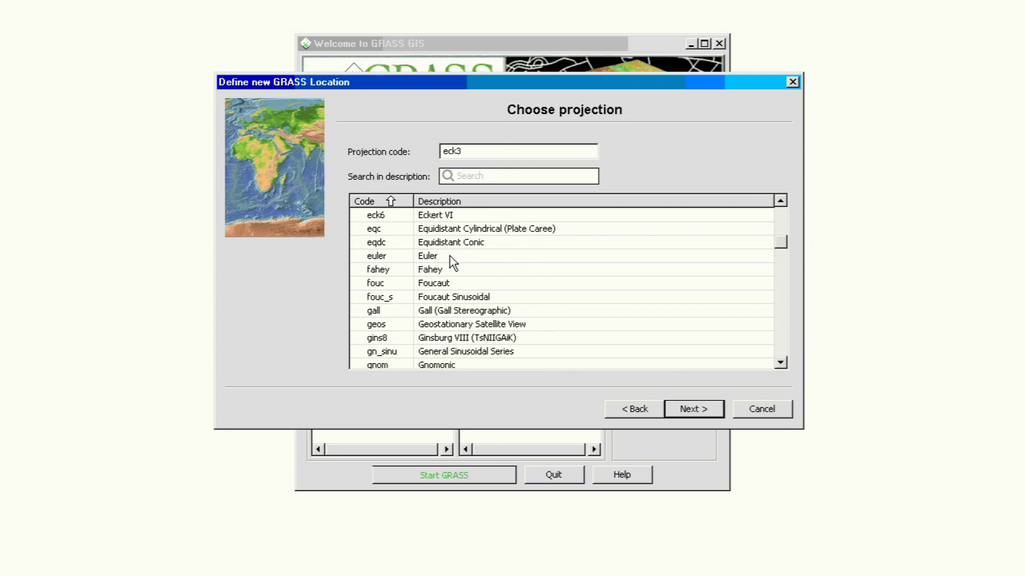
{"action": "scroll", "coordinate": [450, 255], "scroll_direction": "down", "scroll_amount": 20}
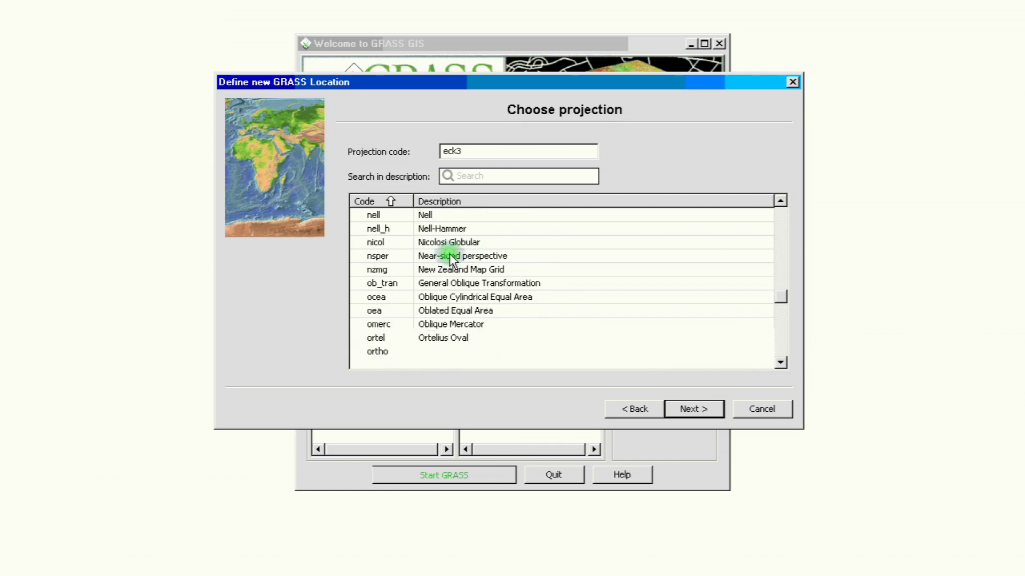
{"action": "scroll", "coordinate": [454, 260], "scroll_direction": "down", "scroll_amount": 1}
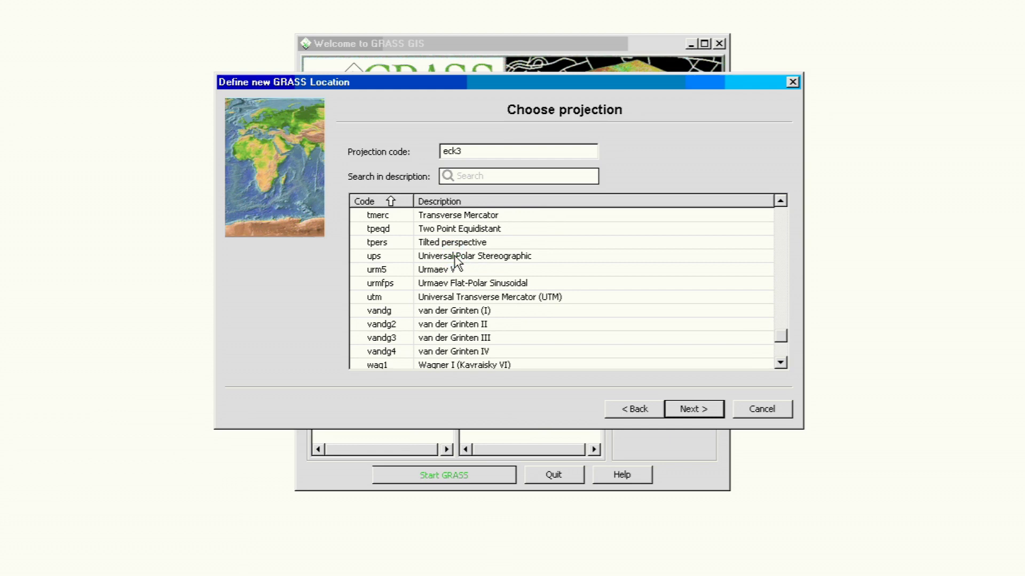
{"action": "left_click", "coordinate": [378, 297]}
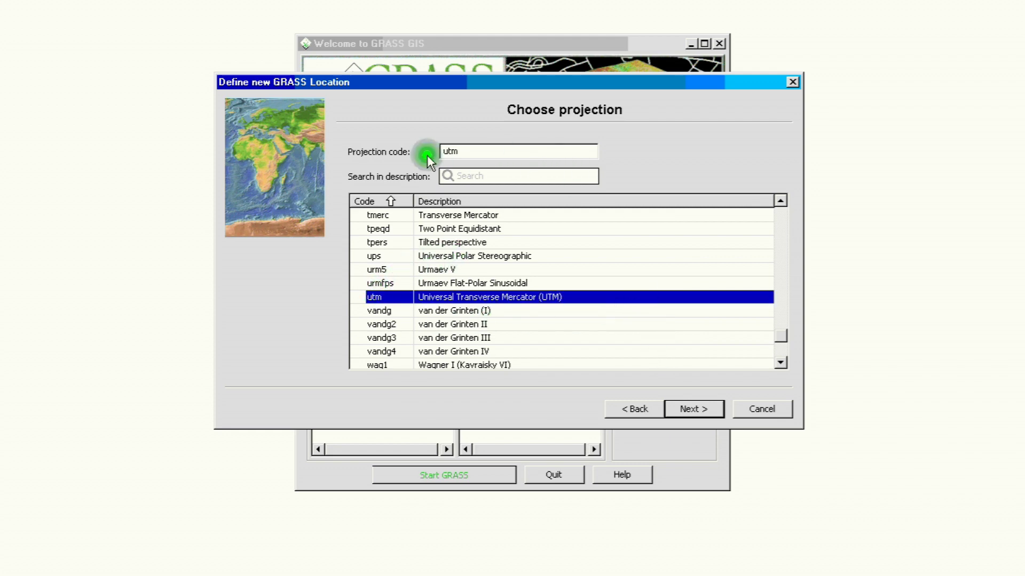
{"action": "left_click", "coordinate": [691, 411]}
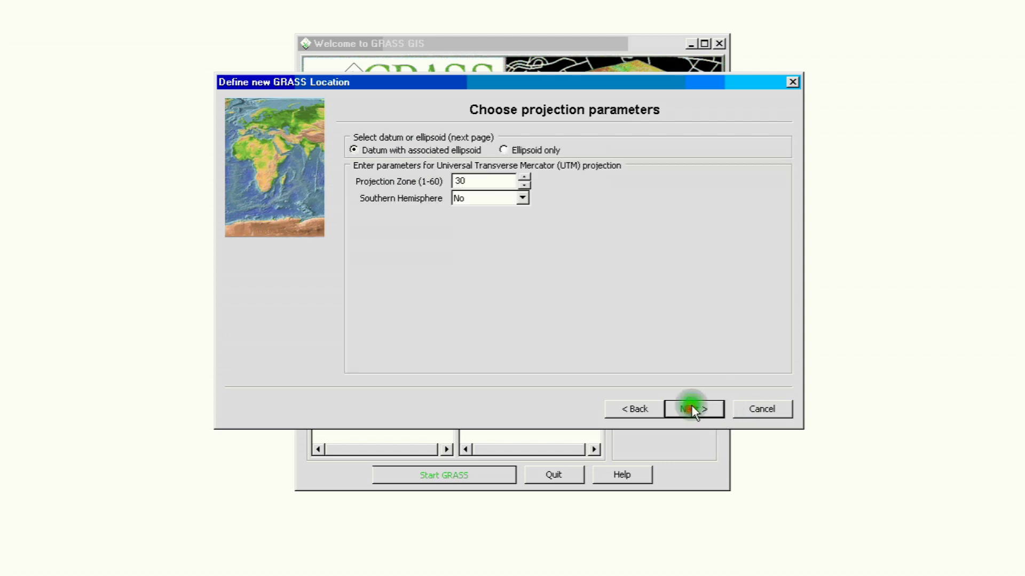
Set the UTM projection zone to 17, keeping datum with associated ellipsoid, and proceed to the geodetic datum.
{"action": "double_click", "coordinate": [476, 182]}
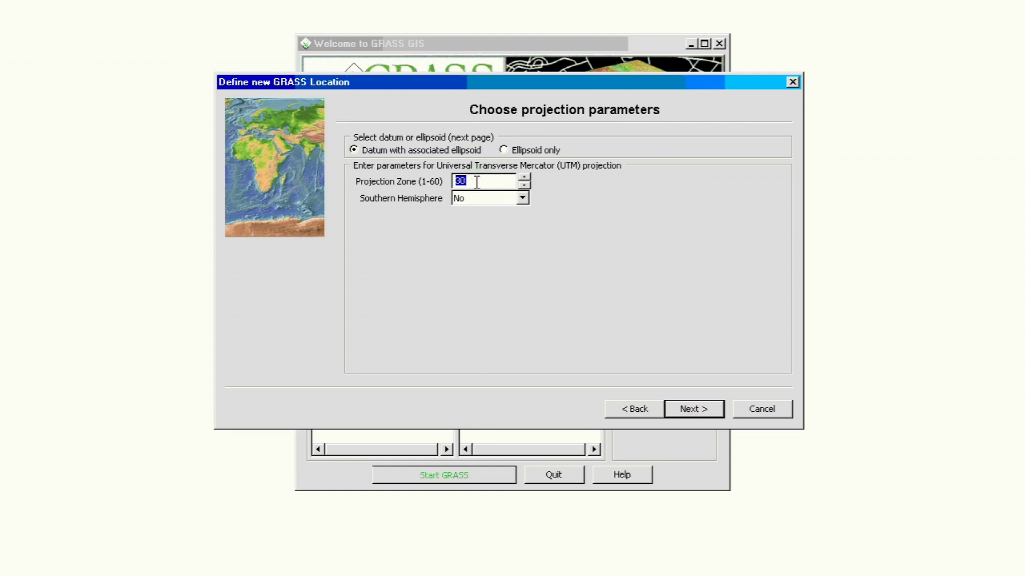
{"action": "type", "text": "2"}
{"action": "type", "text": "17"}
{"action": "key", "text": "BackSpace"}
{"action": "key", "text": "BackSpace"}
{"action": "key", "text": "BackSpace"}
{"action": "type", "text": "17"}
{"action": "left_click", "coordinate": [518, 248]}
{"action": "left_click", "coordinate": [687, 410]}
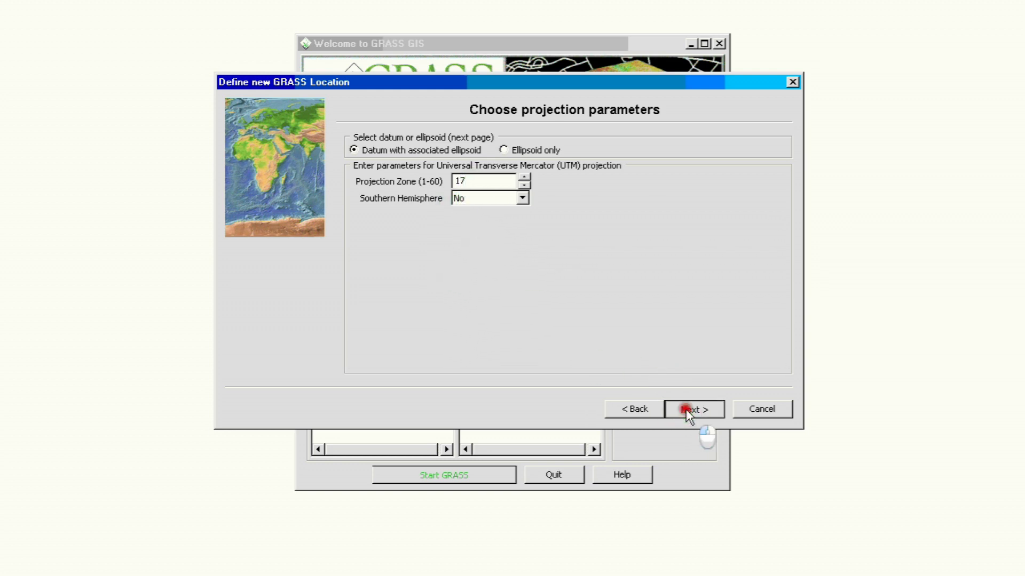
{"action": "left_click", "coordinate": [553, 43]}
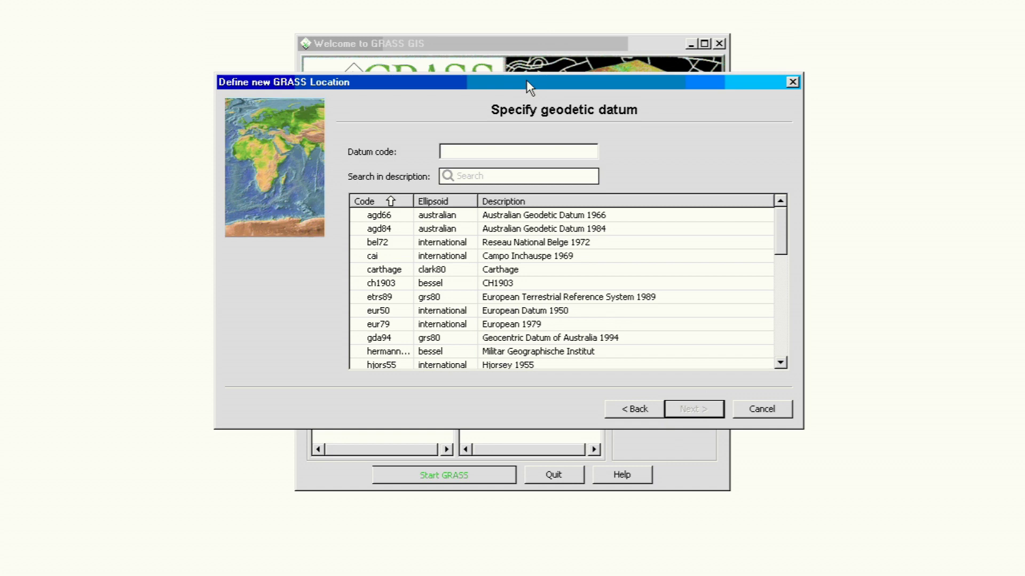
{"action": "type", "text": "nad83"}
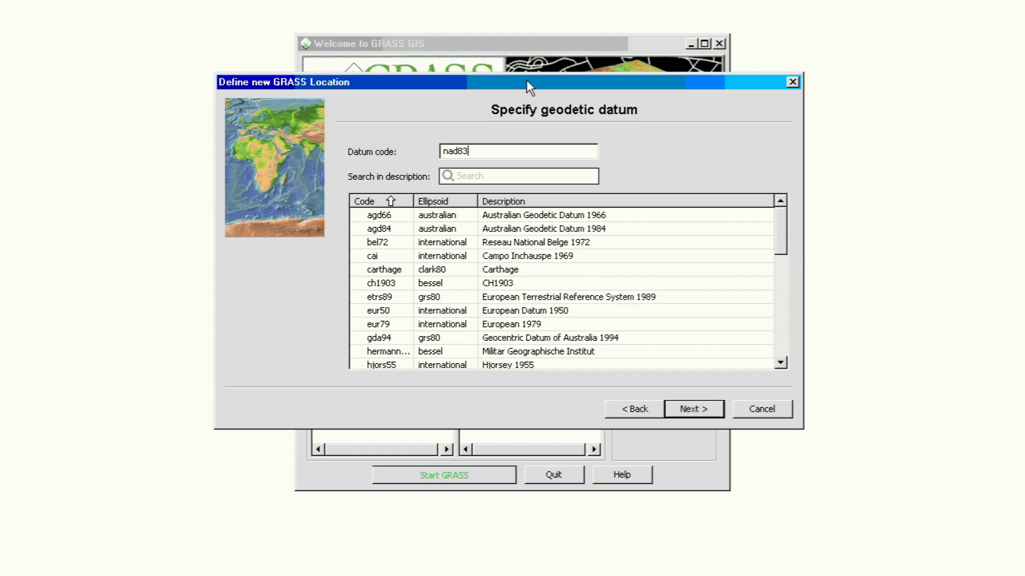
{"action": "left_click", "coordinate": [470, 147]}
{"action": "left_click", "coordinate": [472, 149]}
{"action": "key", "text": "BackSpace"}
{"action": "key", "text": "BackSpace"}
{"action": "key", "text": "BackSpace"}
{"action": "key", "text": "BackSpace"}
{"action": "key", "text": "BackSpace"}
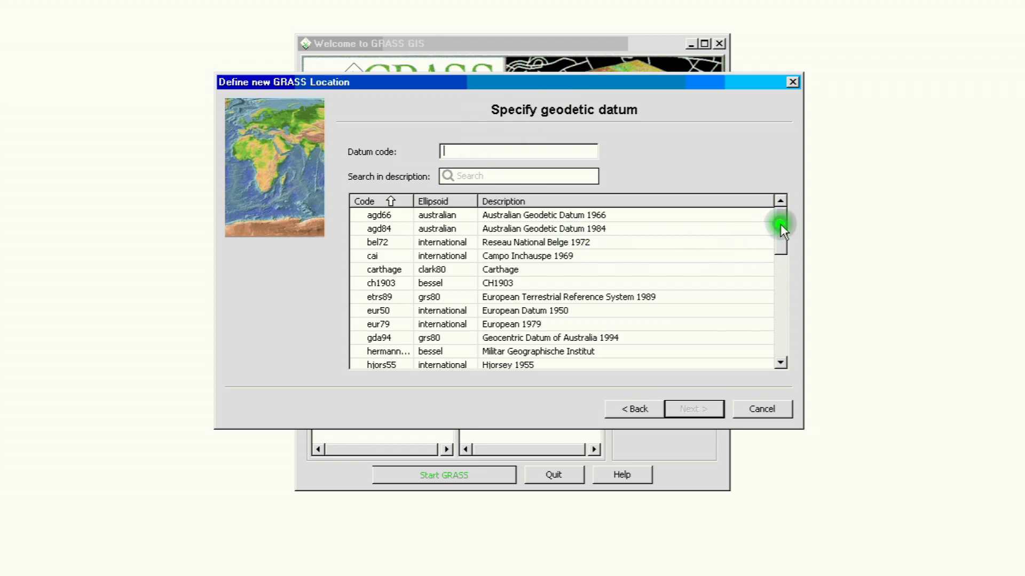
Select the nad83 datum, North American Datum 1983, from the datum list and continue to the summary.
{"action": "mouse_move", "coordinate": [780, 224]}
{"action": "left_mouse_down"}
{"action": "mouse_move", "coordinate": [779, 300]}
{"action": "mouse_move", "coordinate": [779, 285]}
{"action": "mouse_move", "coordinate": [475, 260]}
{"action": "left_mouse_up"}
{"action": "left_click", "coordinate": [447, 228]}
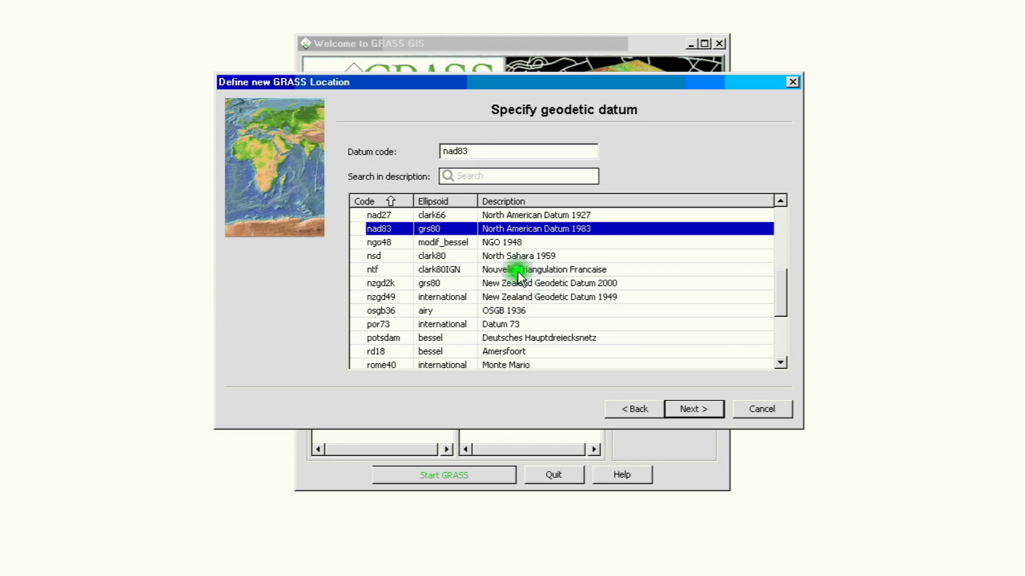
{"action": "scroll", "coordinate": [425, 265], "scroll_direction": "down", "scroll_amount": 1}
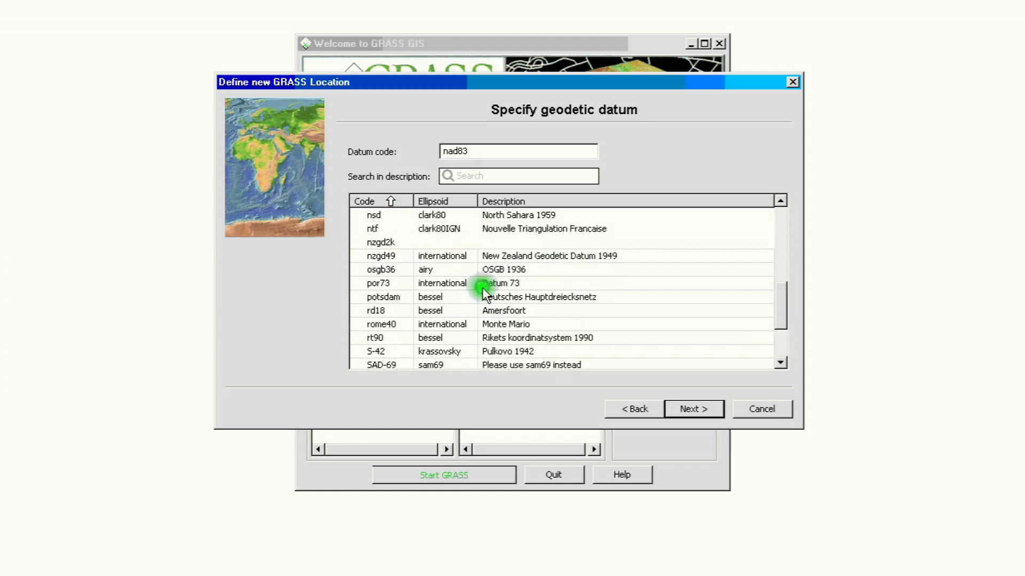
{"action": "scroll", "coordinate": [430, 281], "scroll_direction": "up", "scroll_amount": 2}
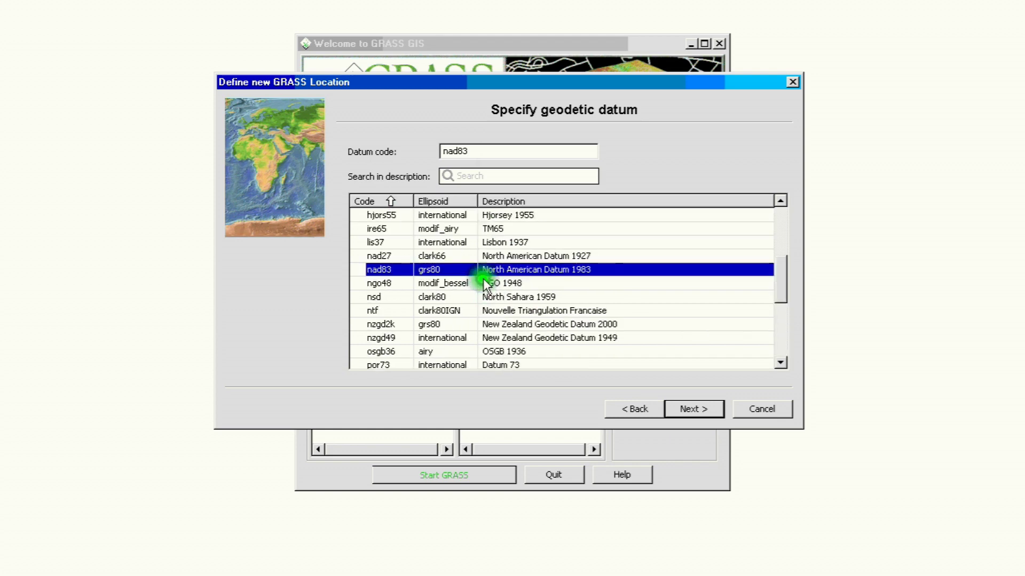
{"action": "left_click", "coordinate": [684, 406]}
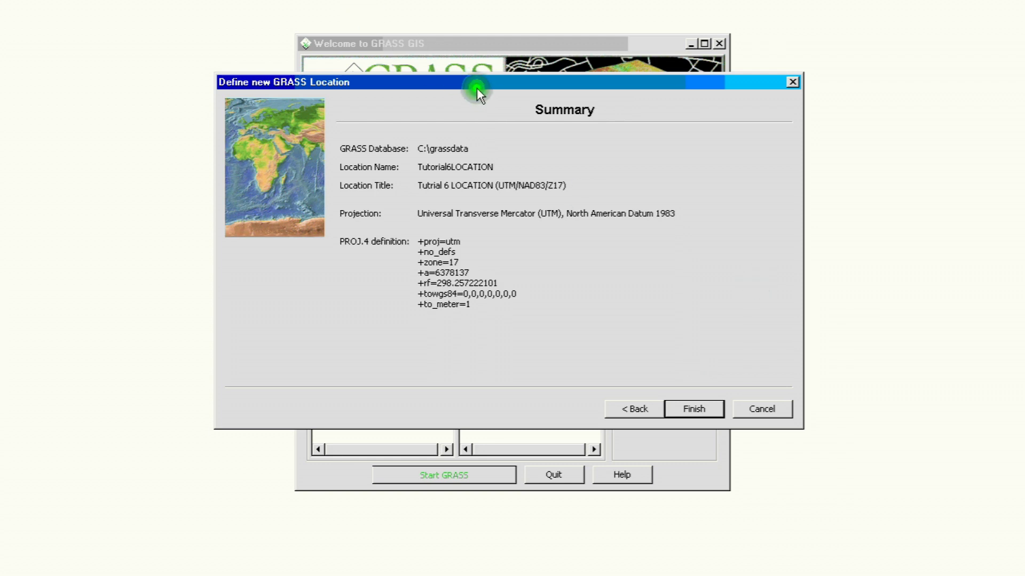
Finish creating the location from its summary and open the default region extent and resolution settings.
{"action": "left_click_drag", "start_coordinate": [473, 79], "coordinate": [469, 71]}
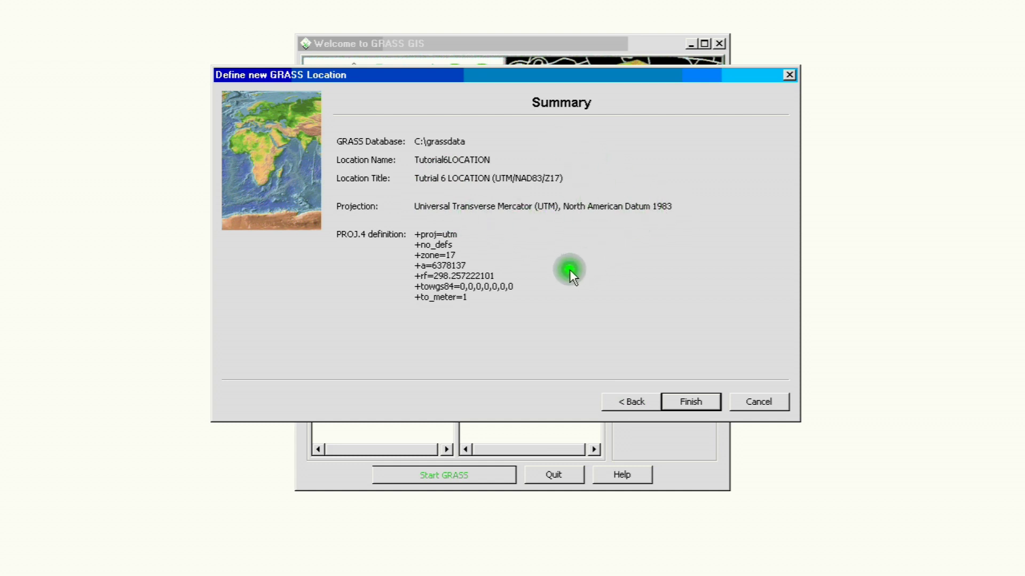
{"action": "left_click", "coordinate": [688, 402]}
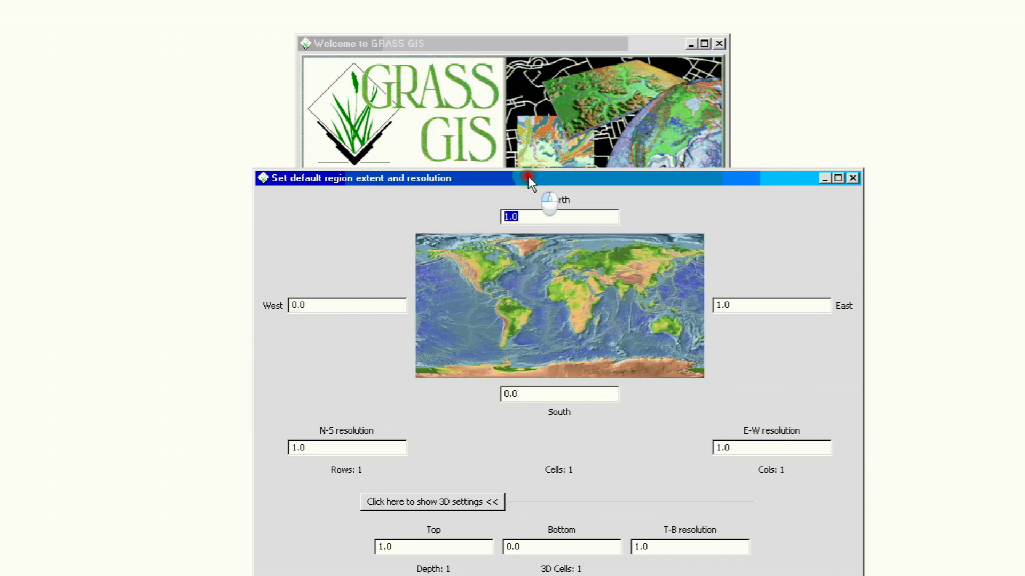
{"action": "left_click_drag", "start_coordinate": [527, 176], "coordinate": [497, 62]}
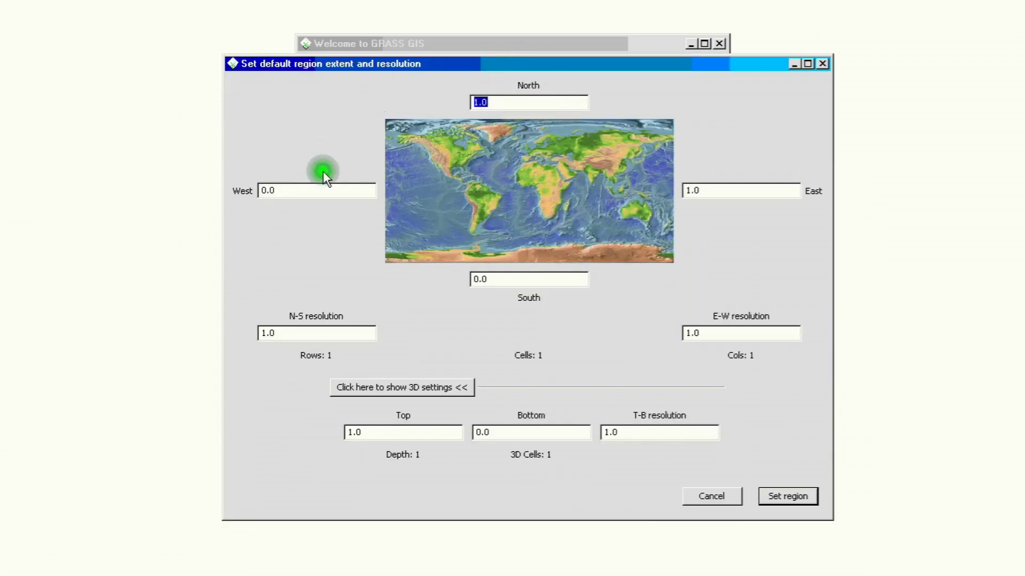
{"action": "double_click", "coordinate": [311, 198]}
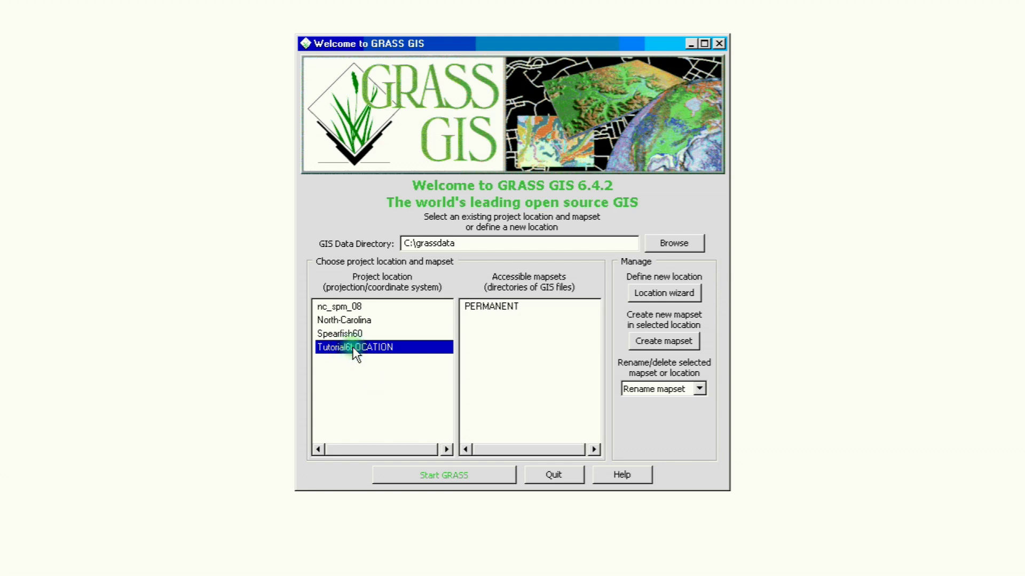
Select the PERMANENT mapset of the Tutorial6LOCATION project location.
{"action": "left_click", "coordinate": [486, 304]}
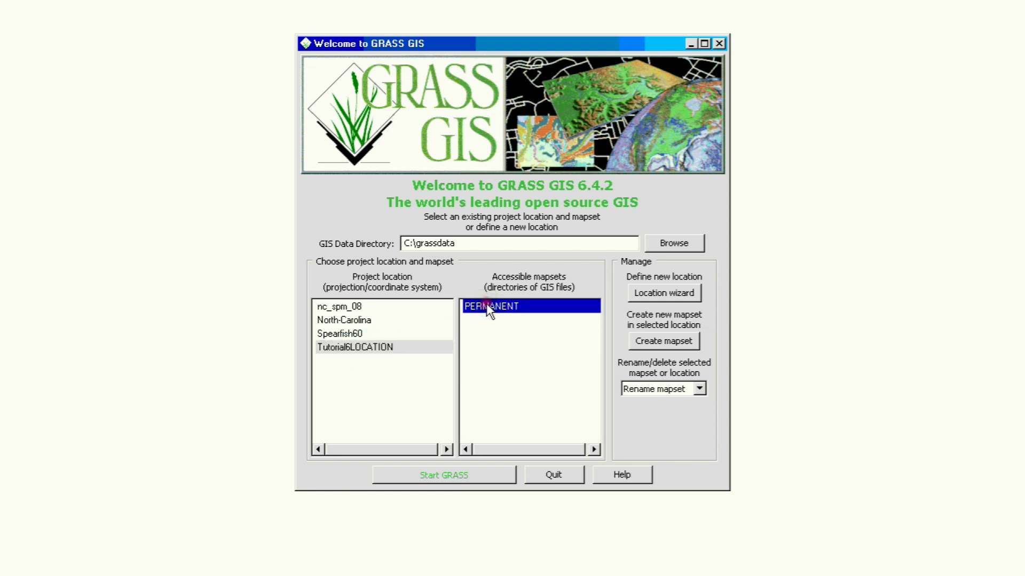